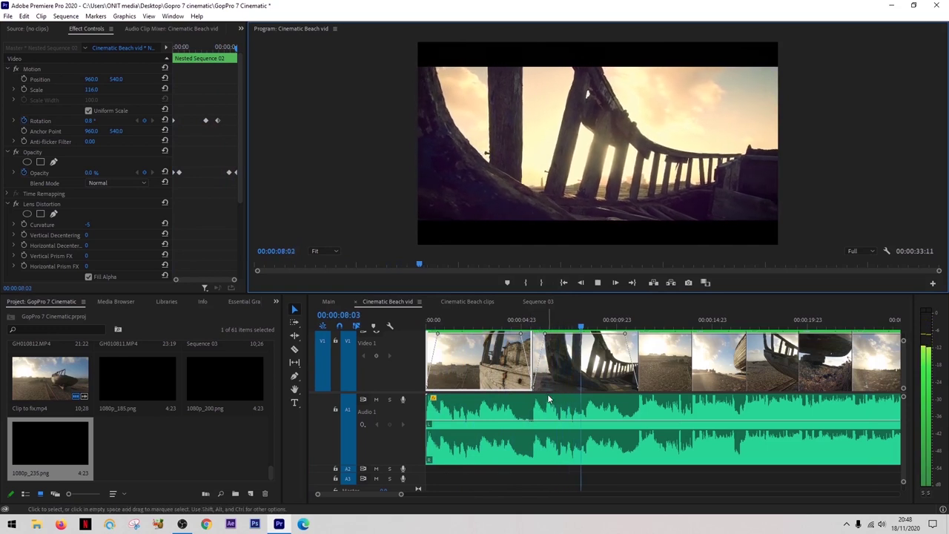
Watch the rest of the Cinematic Beach vid sequence, keeping the playing section in view on the timeline
scroll(578, 389, down, 1)
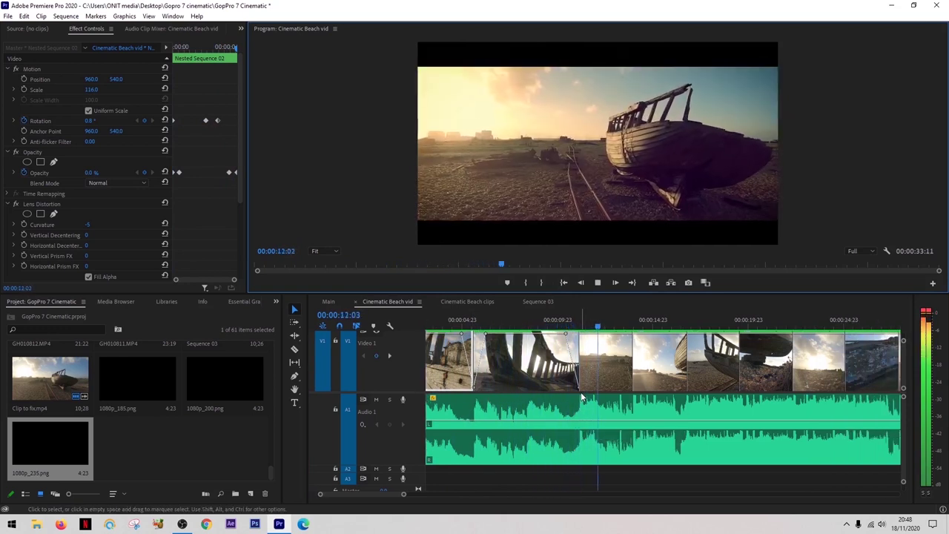
scroll(585, 404, down, 1)
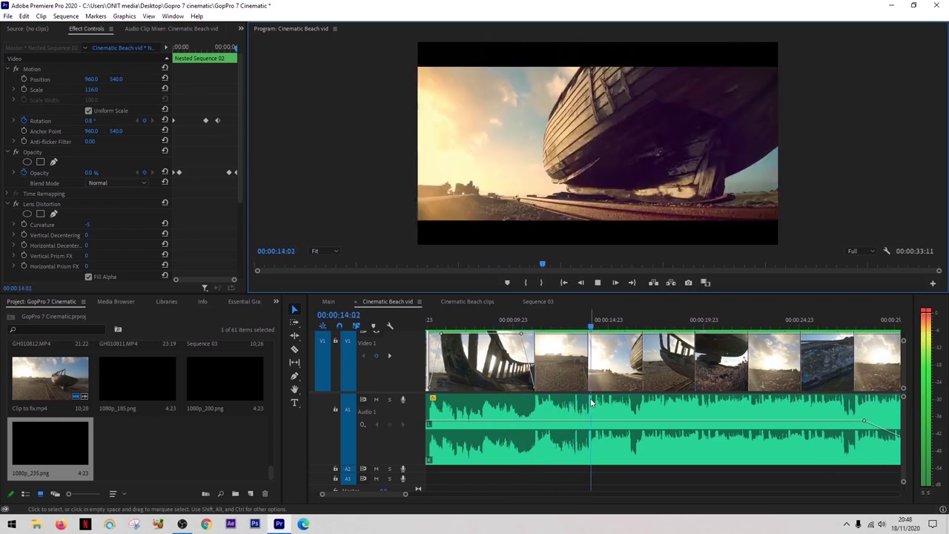
scroll(608, 396, down, 1)
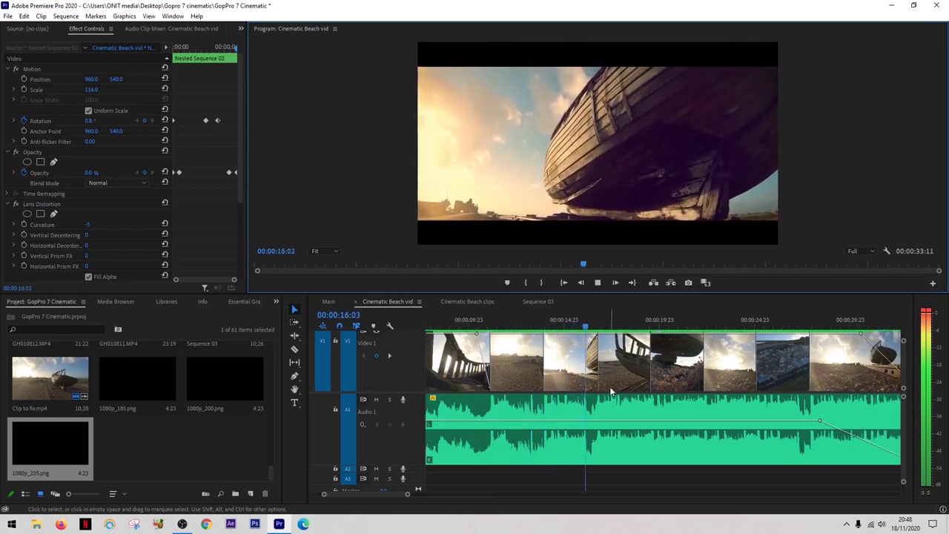
scroll(647, 400, down, 1)
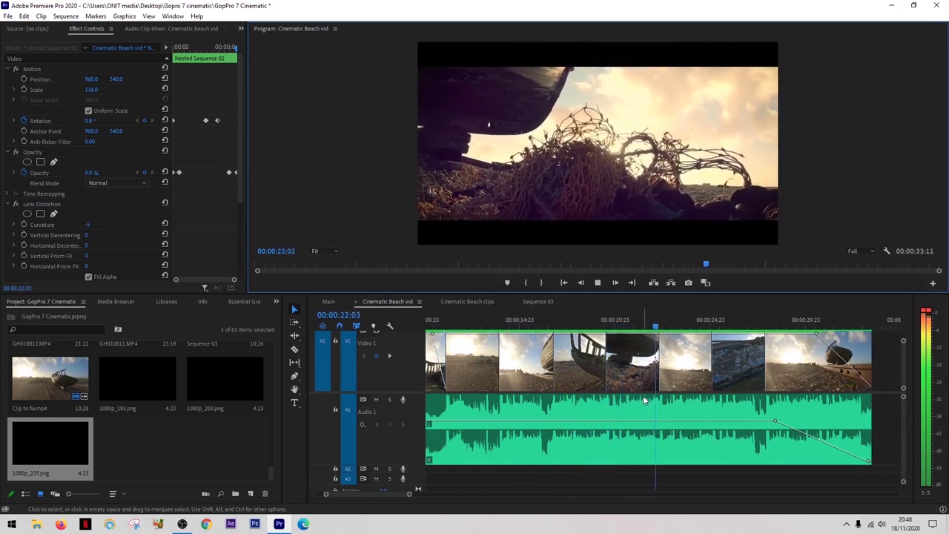
click(664, 385)
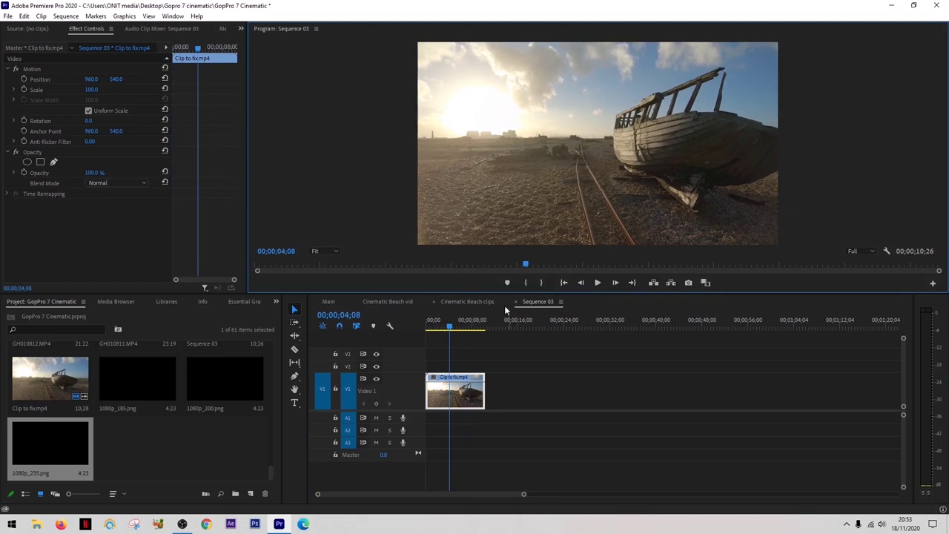
Return the playhead to the start of Sequence 03 and set the clip's scale to 120
click(456, 317)
key(Home)
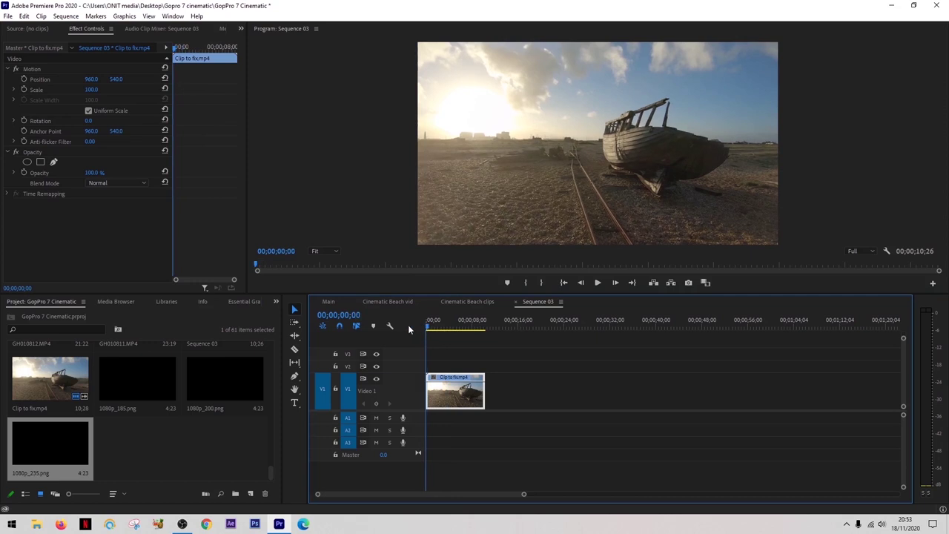
text(118)
key(Return)
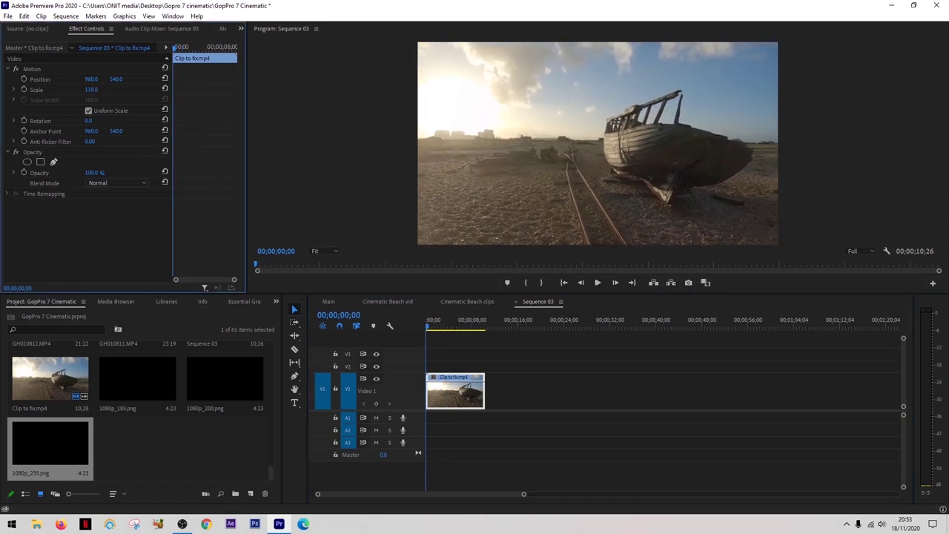
drag(92, 89, 94, 89)
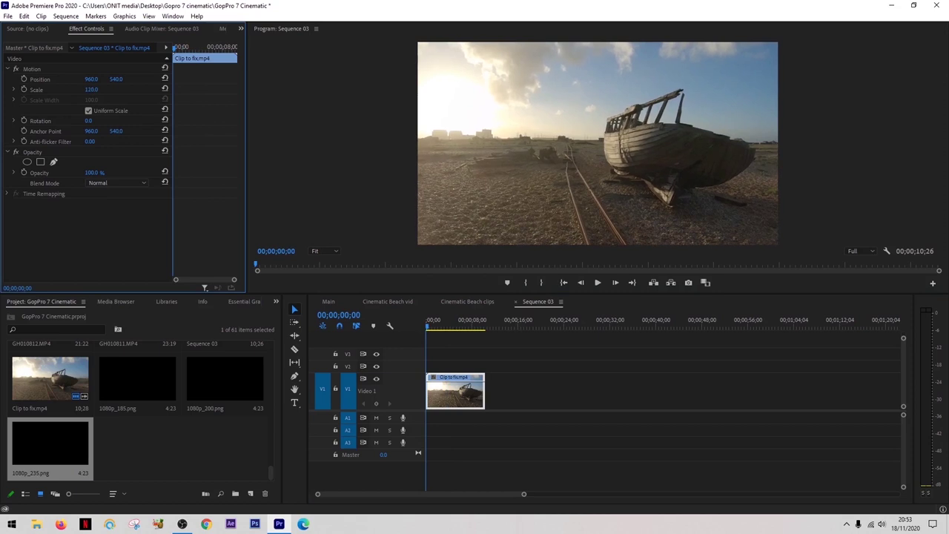
mouse_move(424, 326)
mouse_down()
mouse_move(458, 327)
mouse_move(420, 326)
mouse_up()
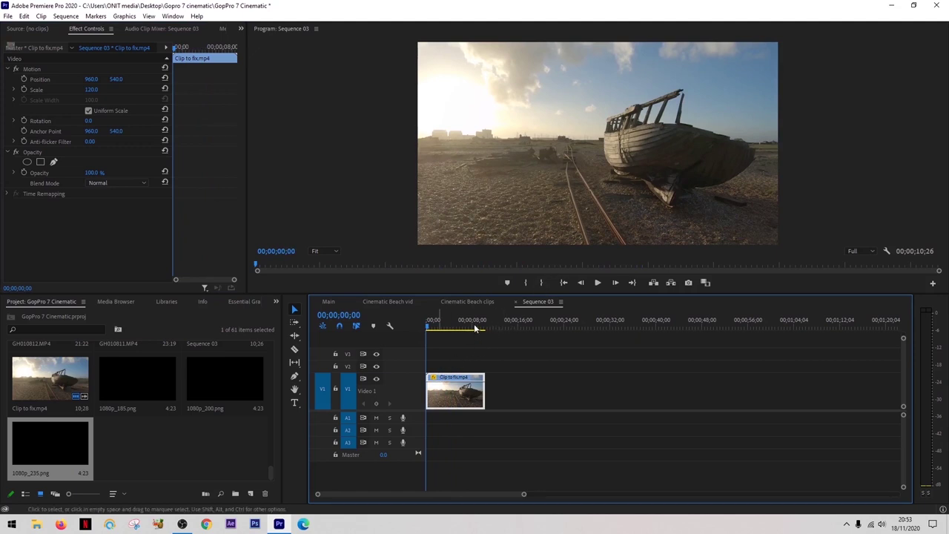
Switch to the Color workspace with the Sequence 03 clip selected for Lumetri grading
key(alt+shift+4)
drag(446, 374, 445, 384)
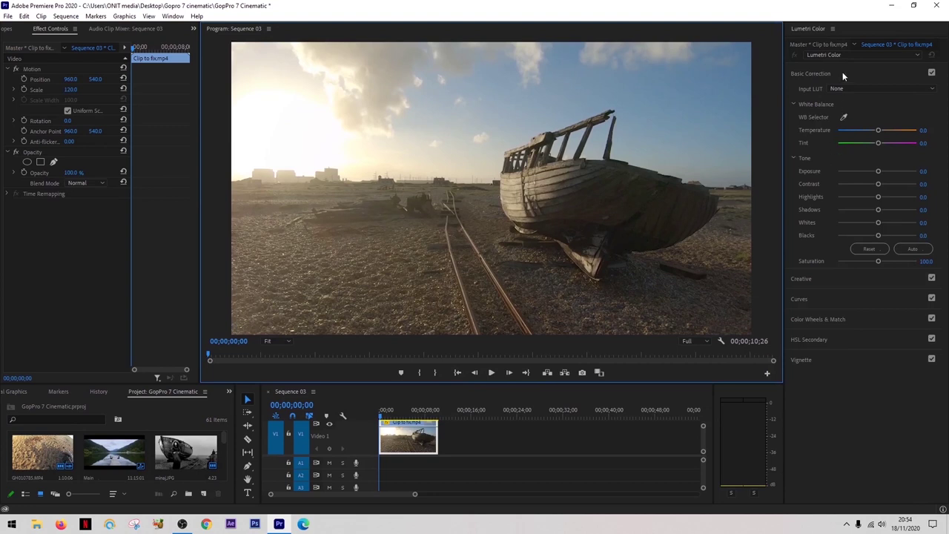
Try exposure, contrast and highlights adjustments on the clip in Basic Correction and reset them
drag(878, 174, 872, 186)
double_click(877, 170)
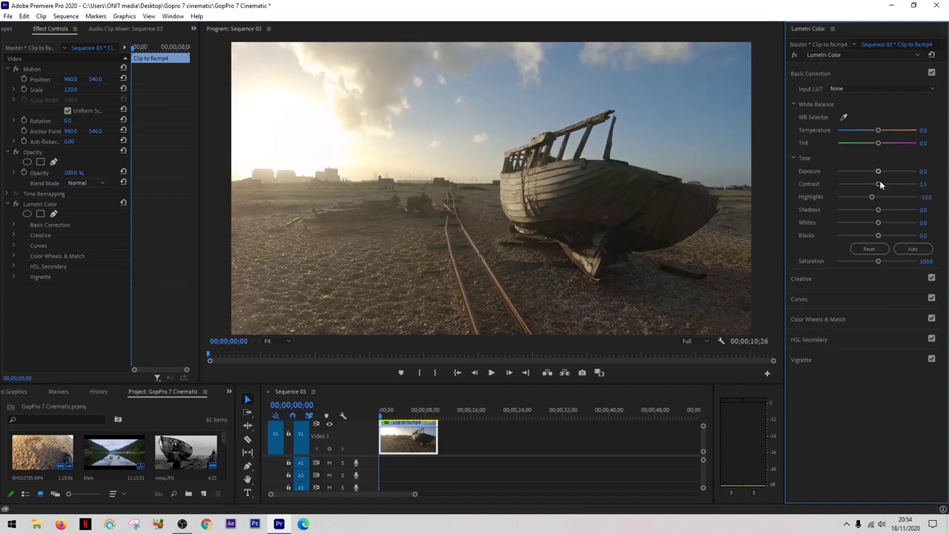
double_click(871, 195)
Browse the built-in Creative look previews for the clip, comparing the monochrome and colour Kodak 5205 Fuji 3510 looks
click(848, 282)
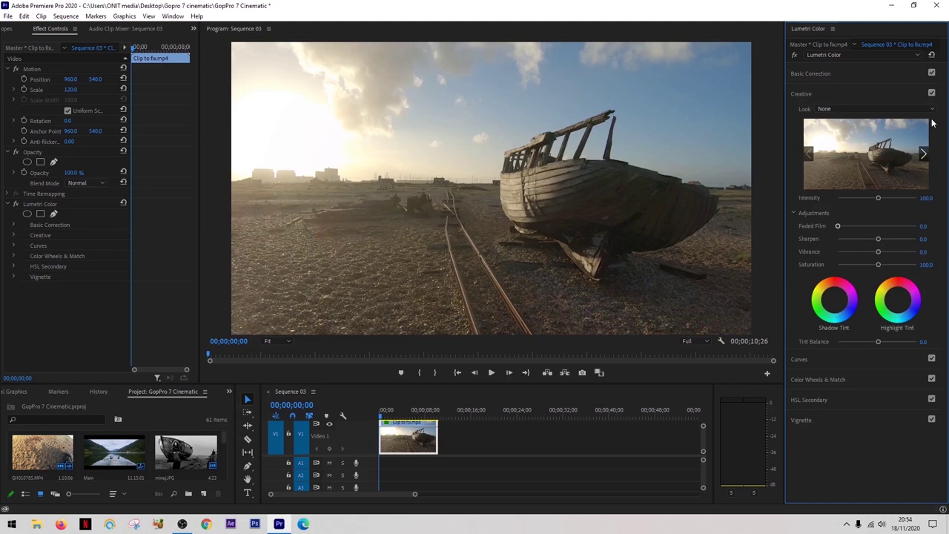
click(924, 156)
click(924, 155)
click(925, 156)
click(924, 155)
click(925, 155)
click(924, 155)
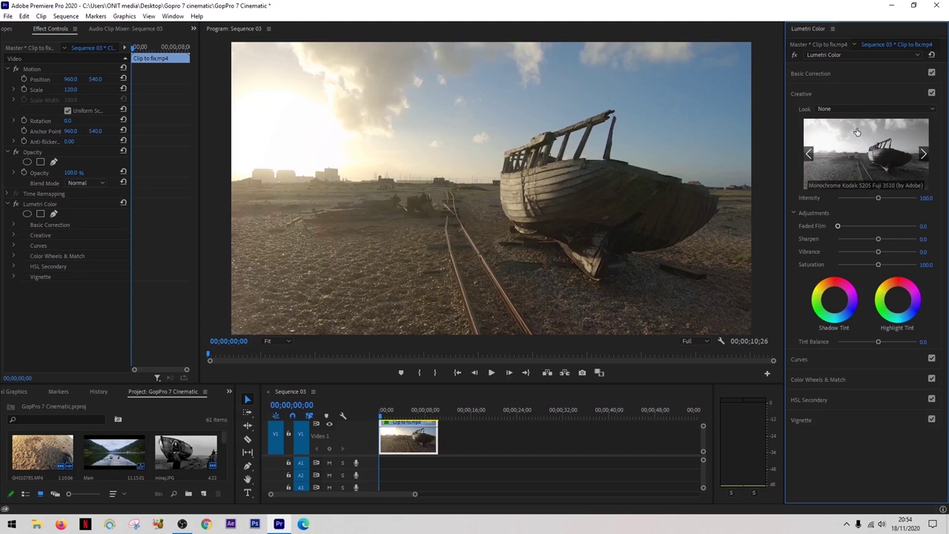
click(808, 153)
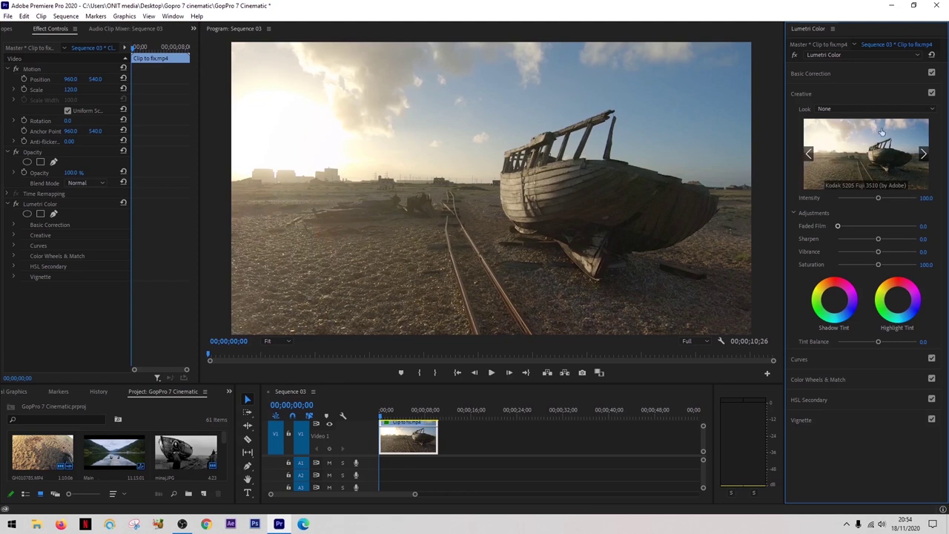
Load the LUT file "14 GoPro Epic Cinema.cube" as the clip's Creative look
click(932, 112)
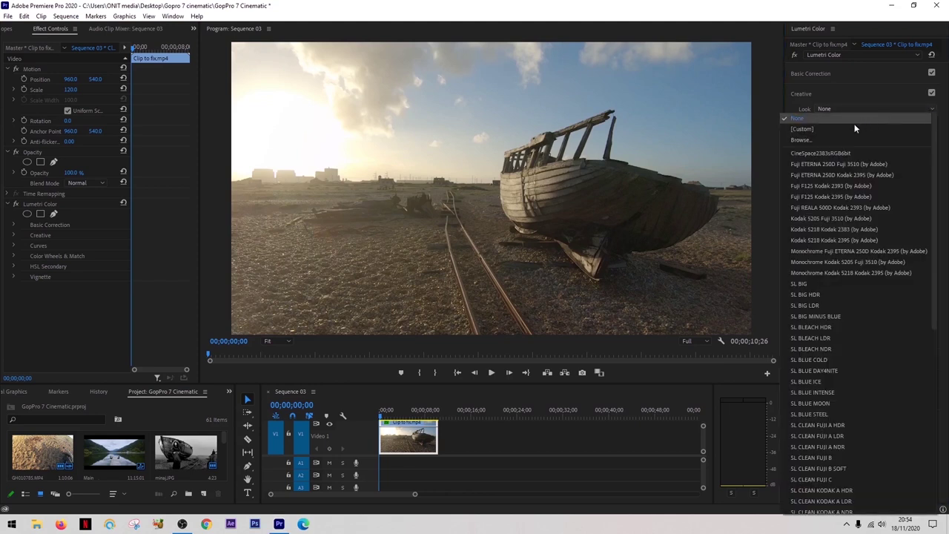
click(835, 139)
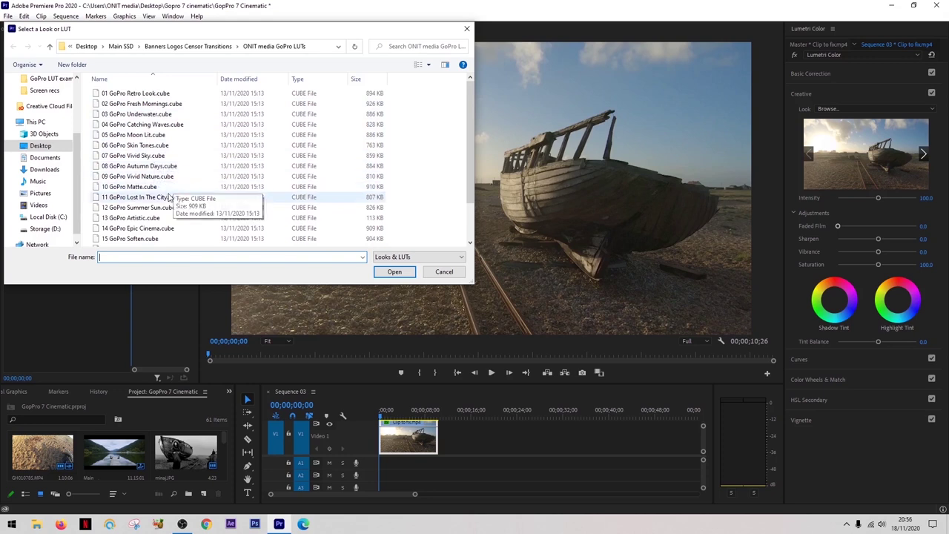
scroll(169, 194, down, 2)
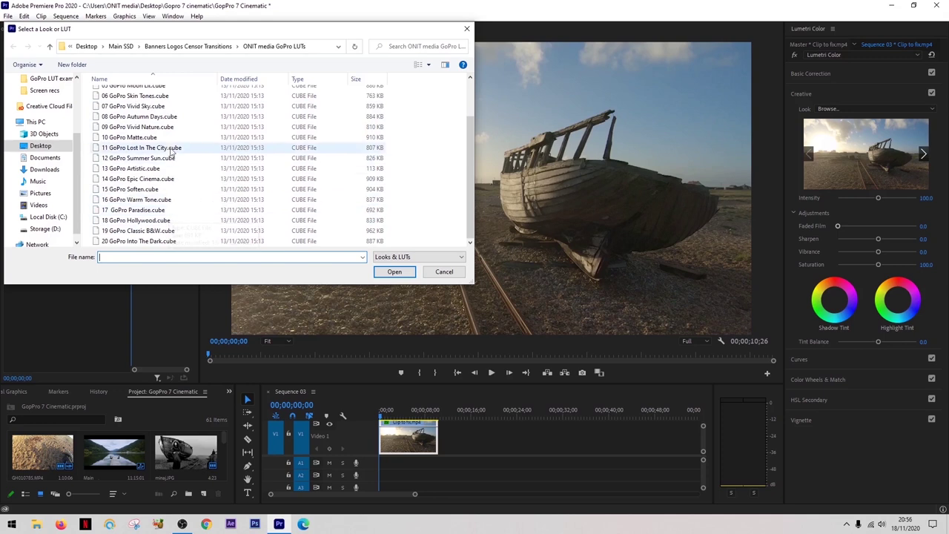
scroll(170, 148, up, 2)
scroll(169, 152, down, 2)
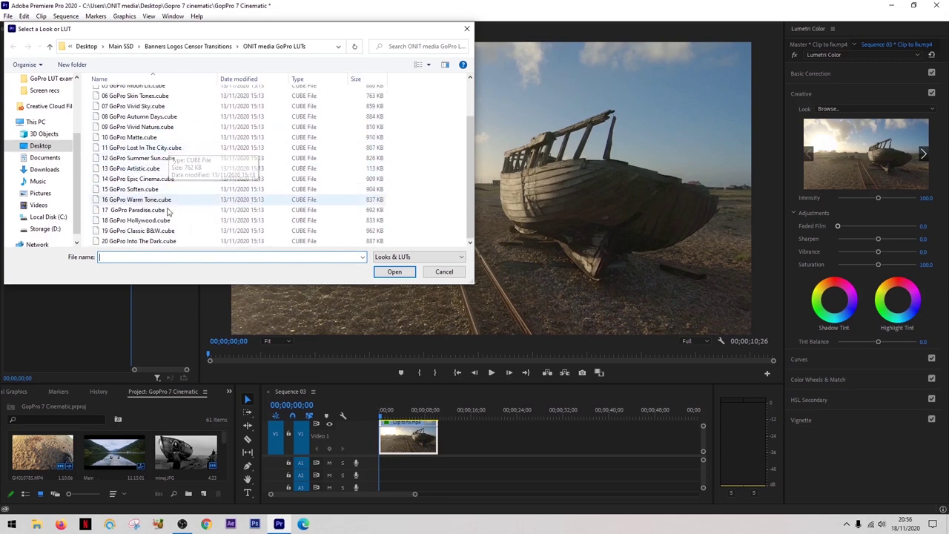
click(148, 180)
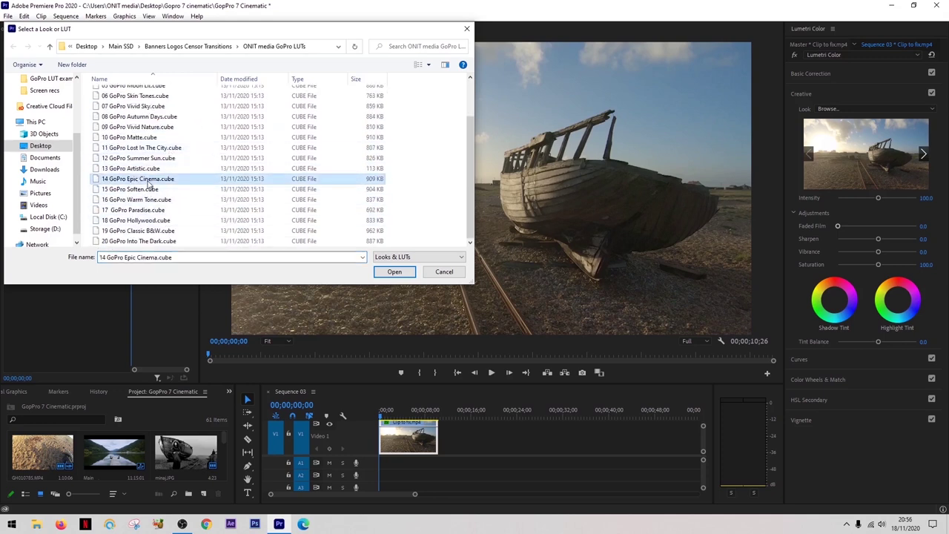
click(393, 272)
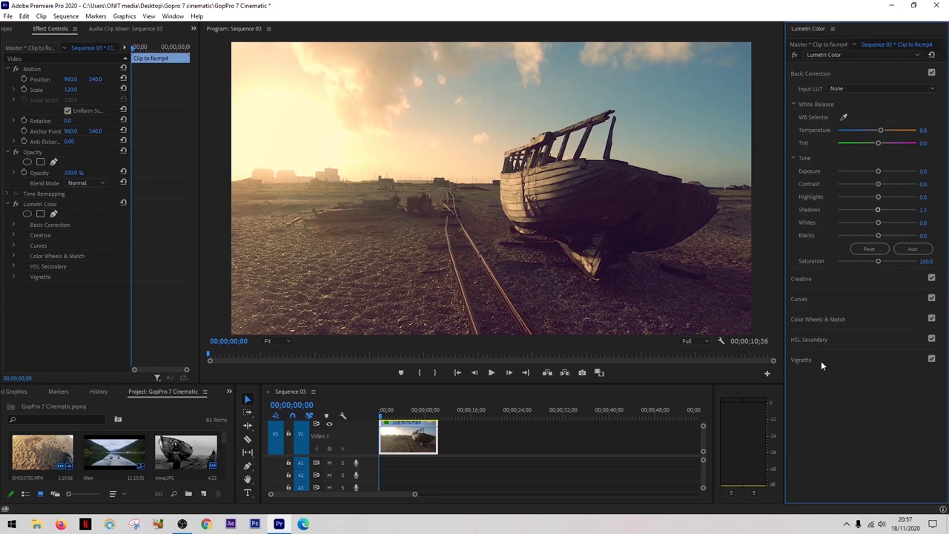
Add a vignette to the clip with an amount of -1.1 and a midpoint of 40.6
click(821, 361)
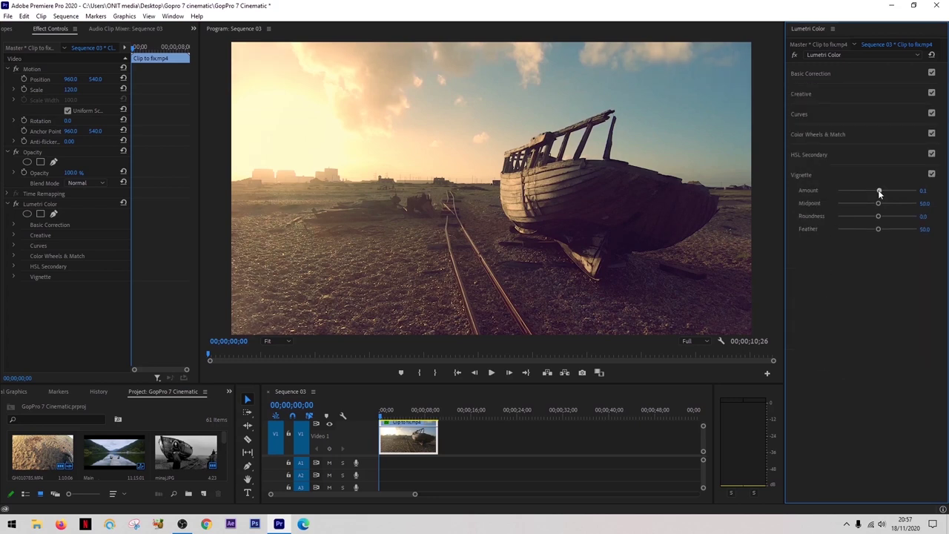
drag(878, 193, 875, 194)
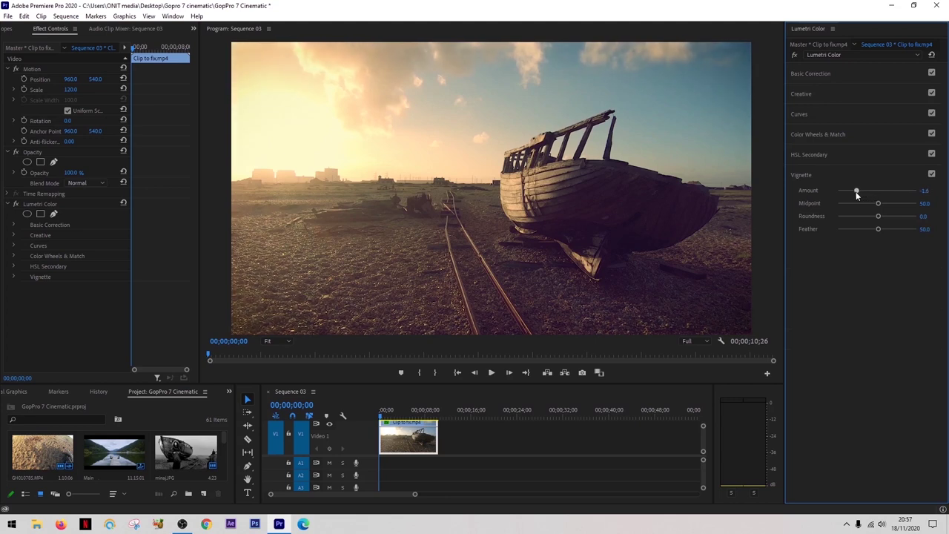
drag(854, 191, 870, 206)
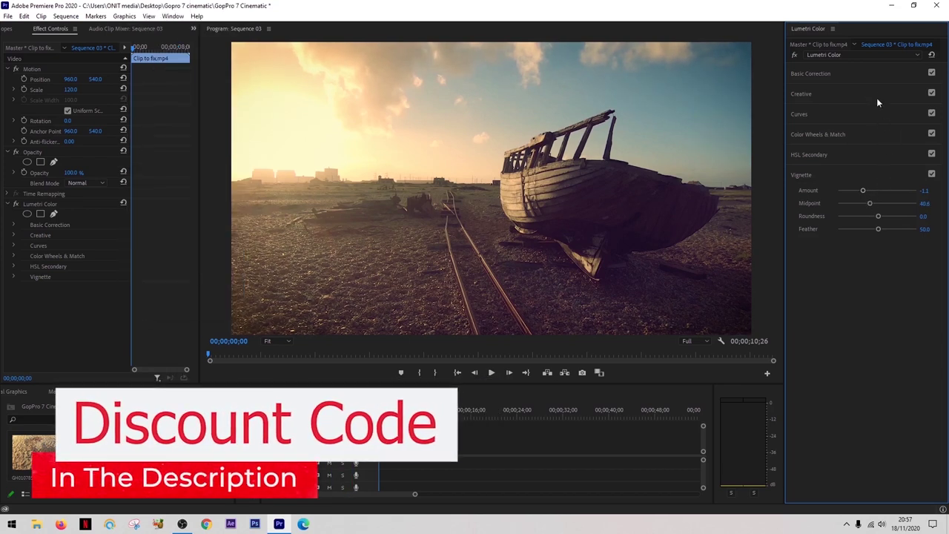
Lower the blacks to -16.3 in Basic Correction and compare the clip with Lumetri Color off and on
click(872, 74)
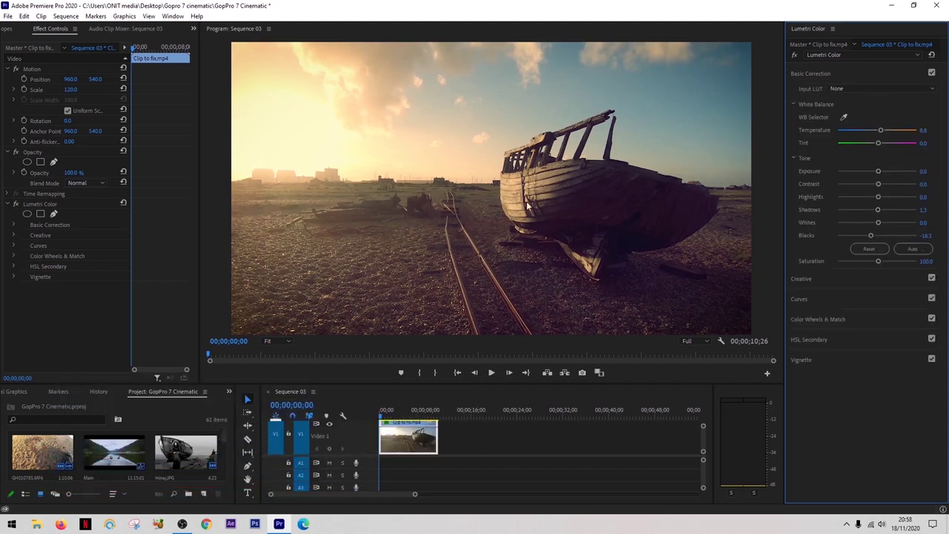
click(17, 204)
click(16, 204)
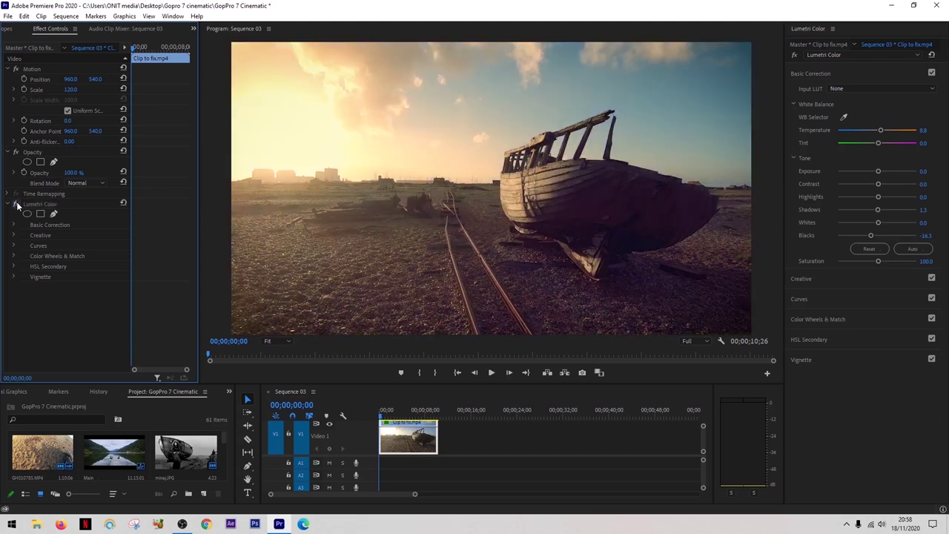
Try the 1080p_185.png and 1080p_200.png letterbox overlays on V2 across the full length of the clip
scroll(270, 437, down, 2)
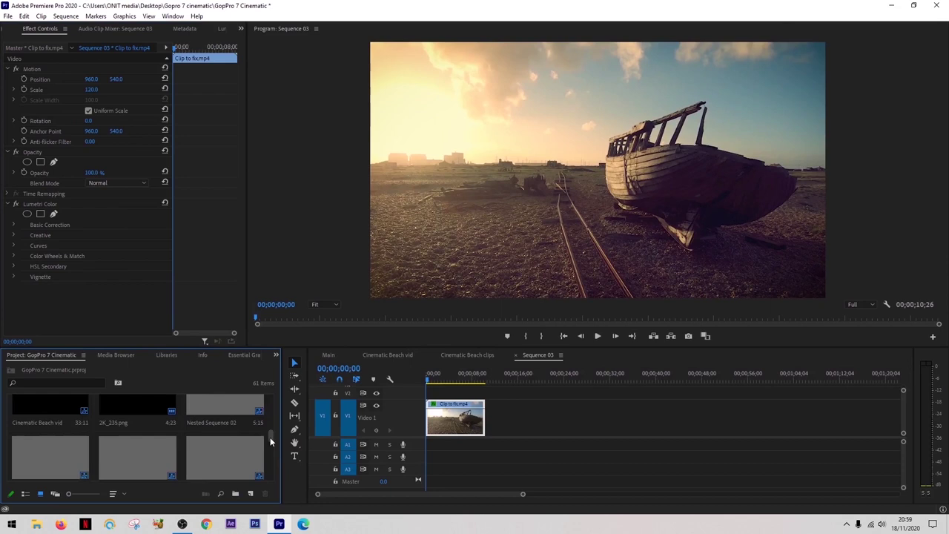
drag(270, 436, 269, 473)
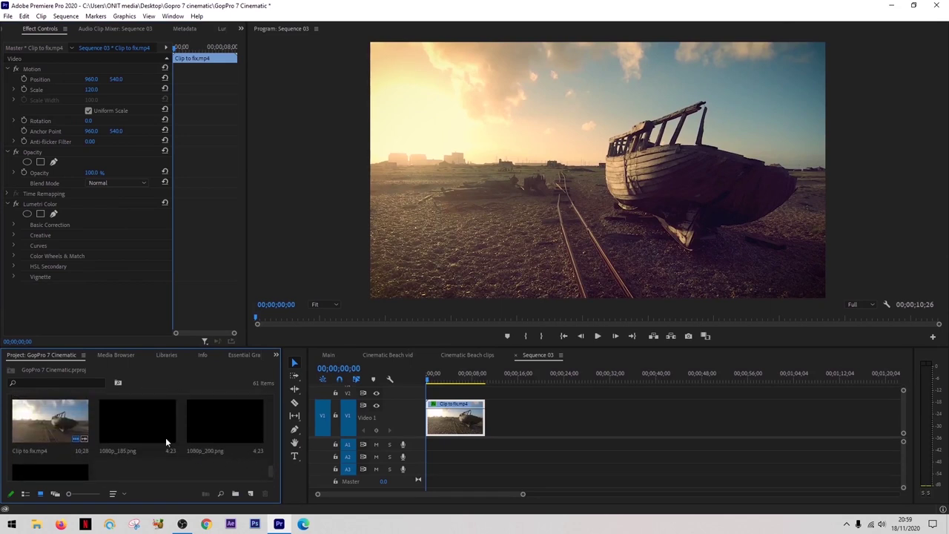
scroll(379, 419, up, 1)
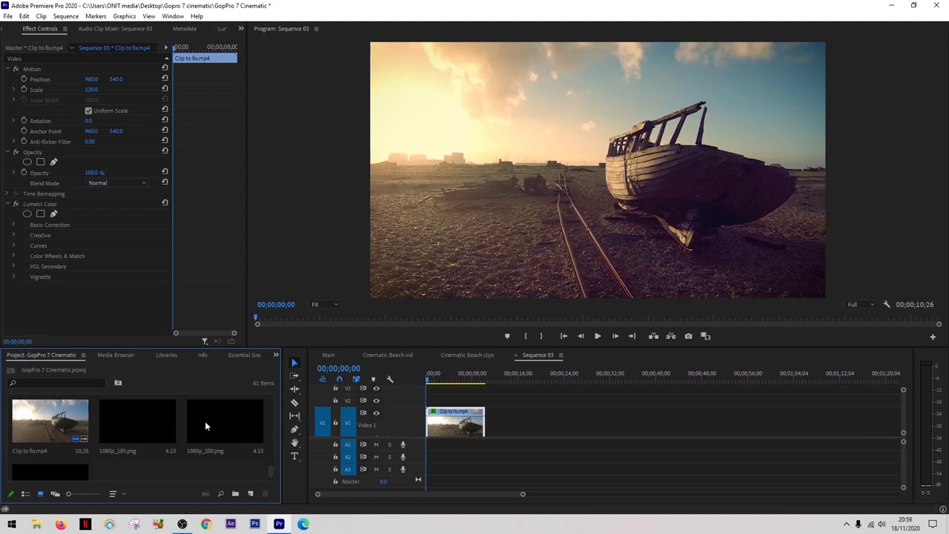
click(131, 428)
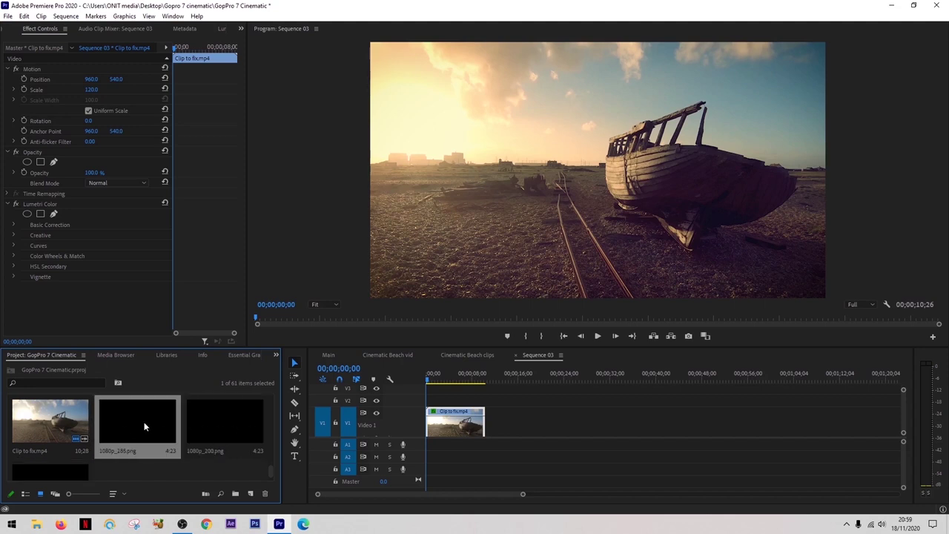
drag(133, 426, 484, 399)
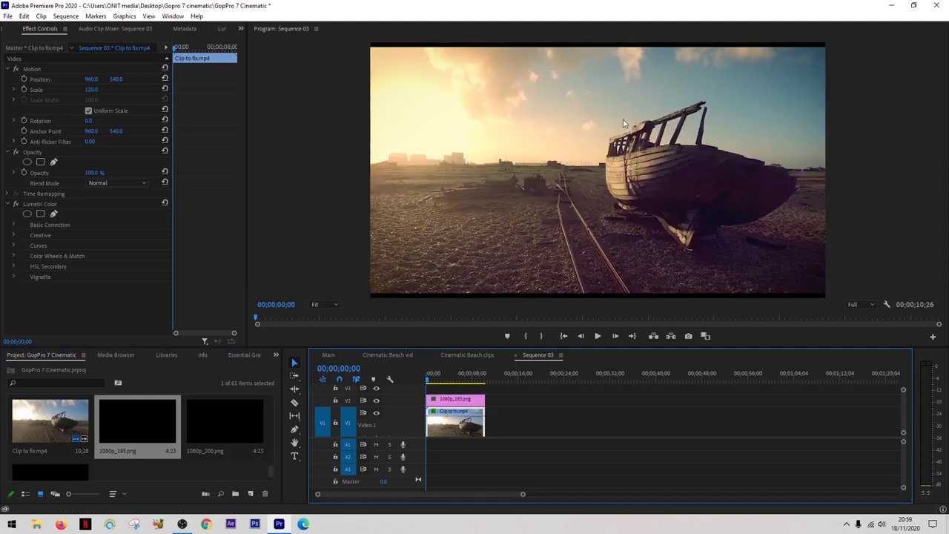
drag(240, 422, 484, 400)
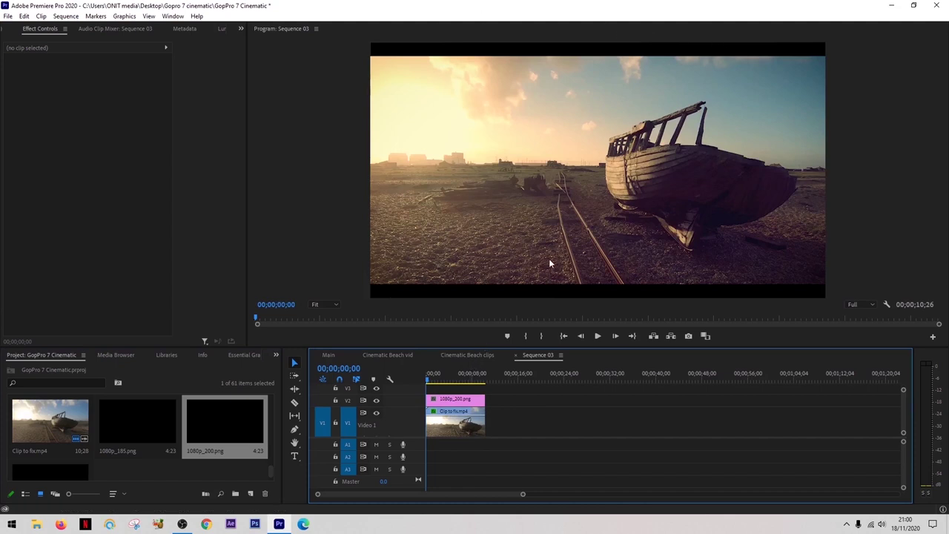
drag(427, 380, 453, 378)
Replace the overlay on V2 with 1080p_235.png across the clip's full length and scrub the opening to check it
scroll(49, 437, down, 1)
drag(50, 444, 482, 401)
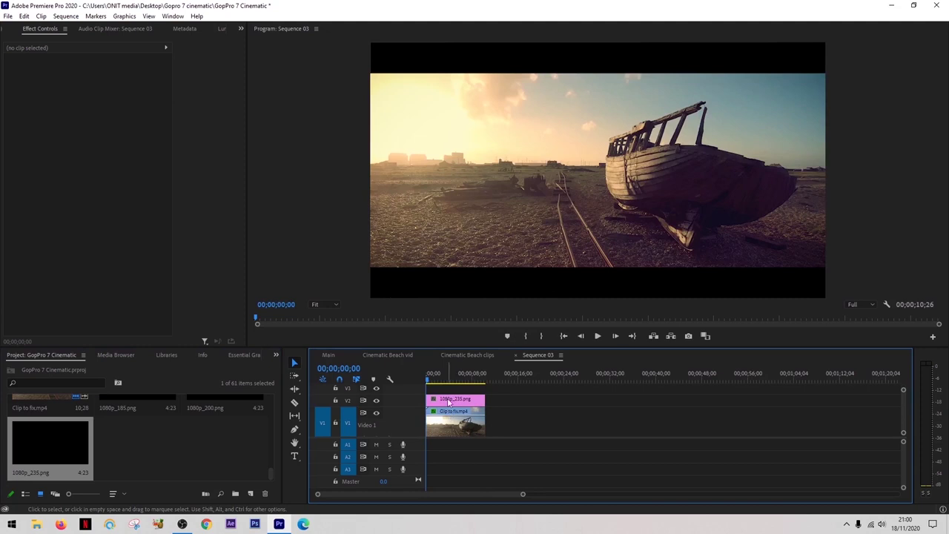
mouse_move(434, 380)
mouse_down()
mouse_move(451, 378)
mouse_move(426, 387)
mouse_up()
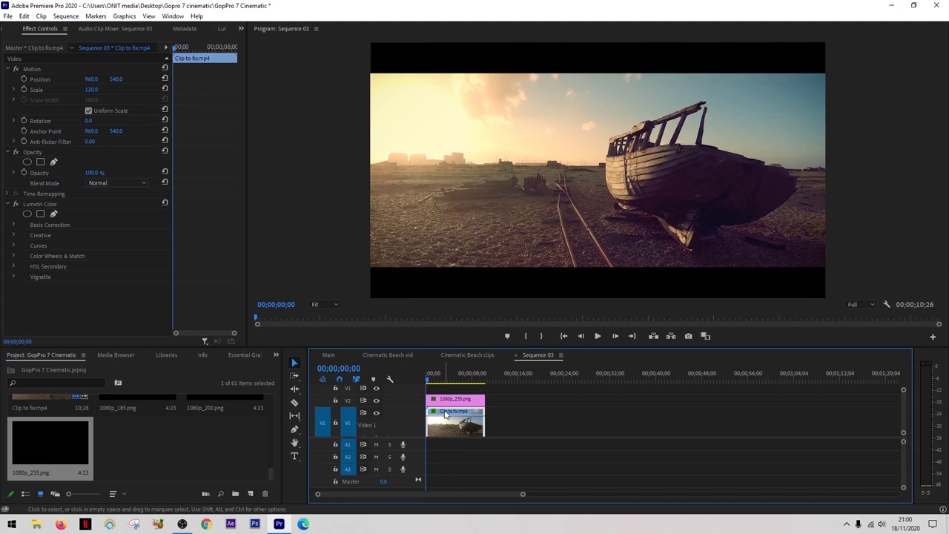